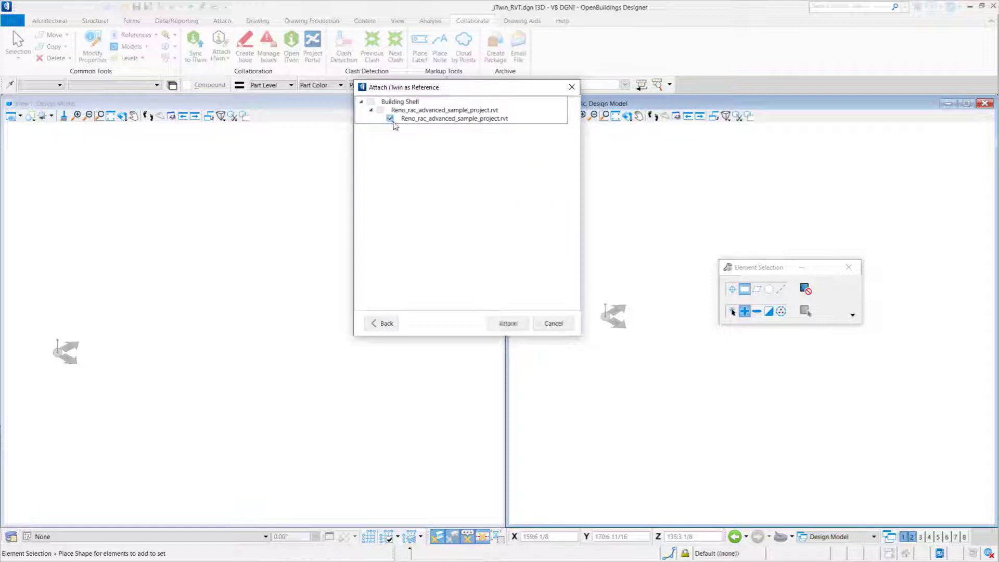
Attach the Reno_rac_advanced_sample_project.rvt iTwin model as a reference and update both views
left_click(508, 323)
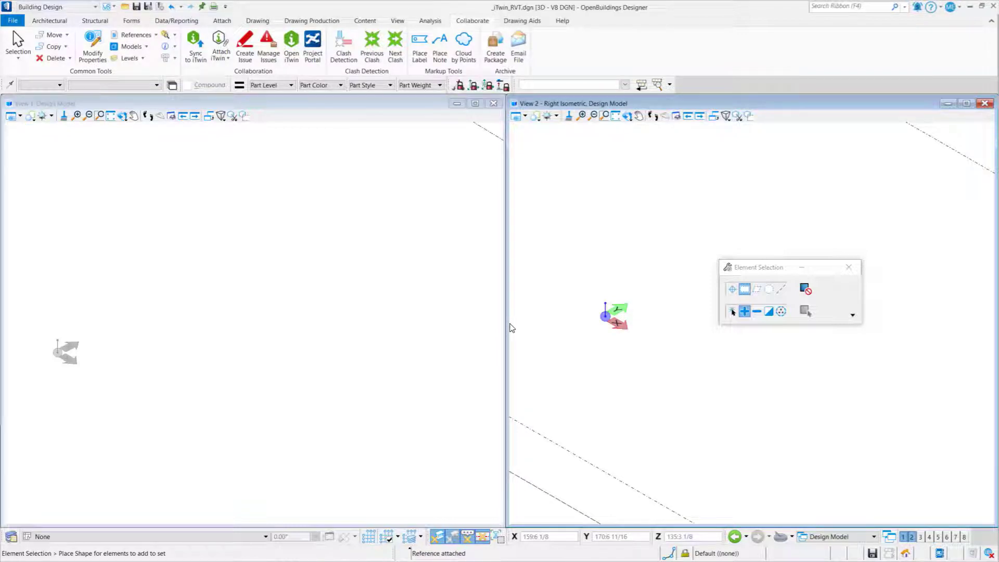
left_click(569, 117)
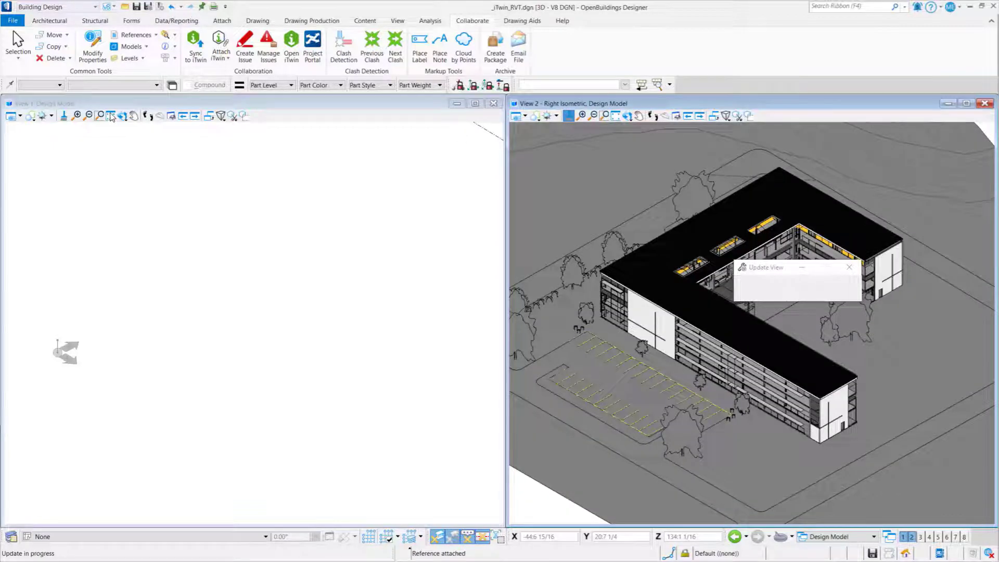
left_click(64, 116)
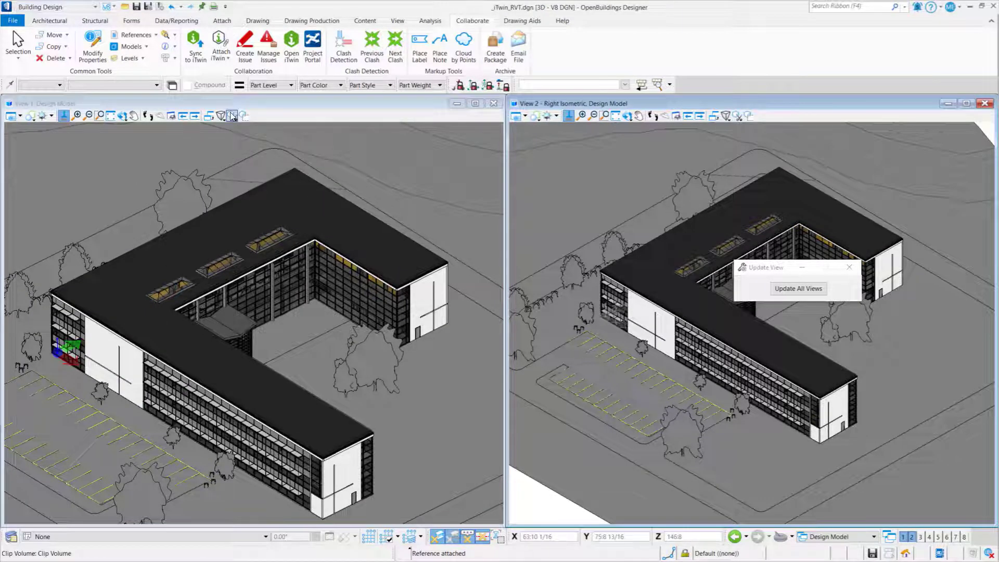
Duplicate the Wireframe:White Background display style in the display style manager
left_click(28, 120)
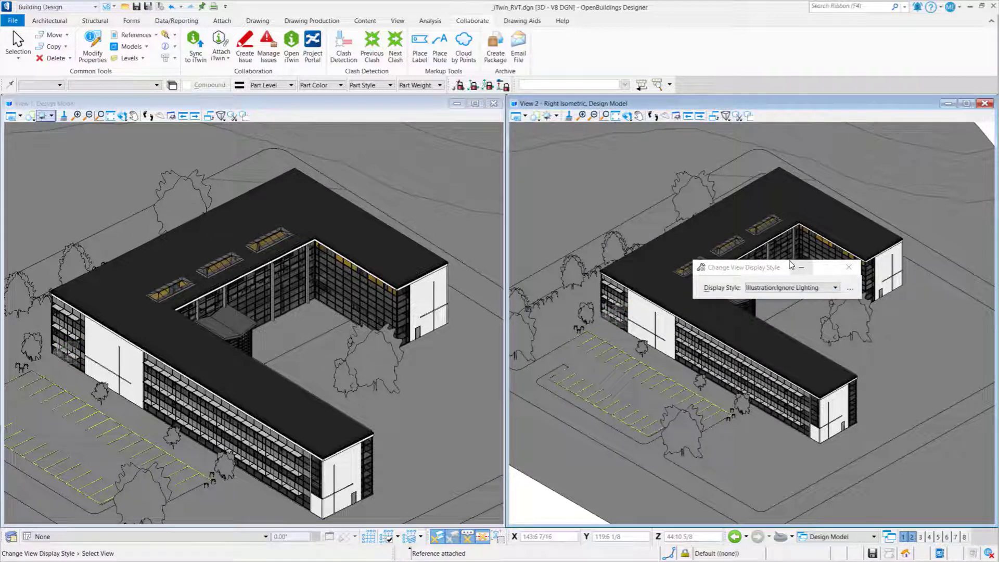
left_click_drag(791, 265, 744, 250)
left_click(801, 274)
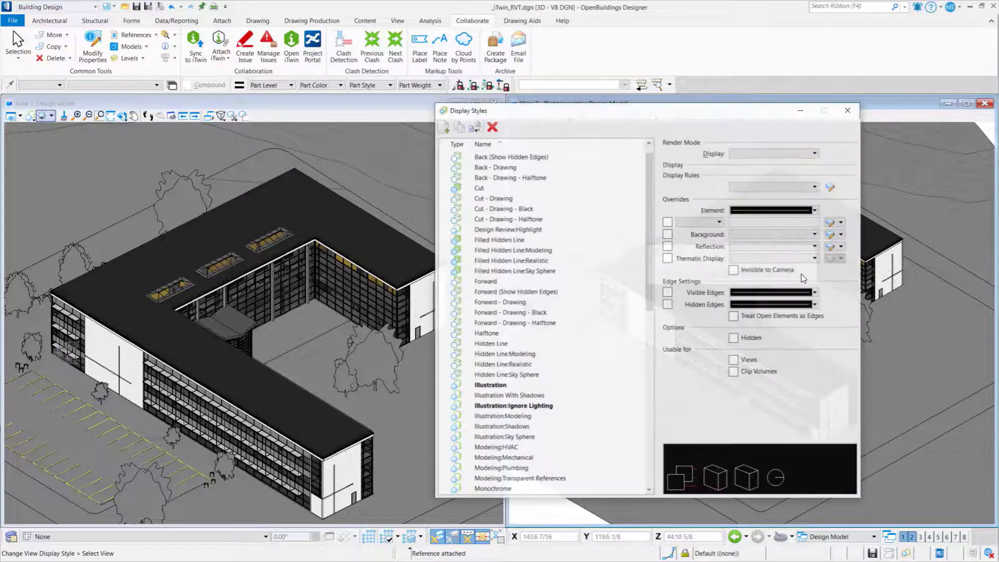
scroll(627, 463, "down", 10)
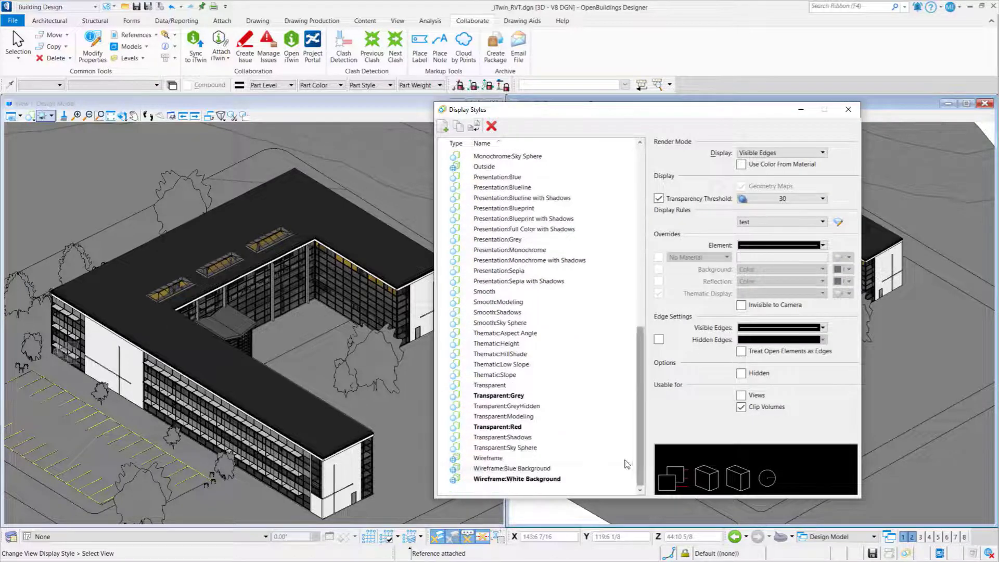
left_click(533, 479)
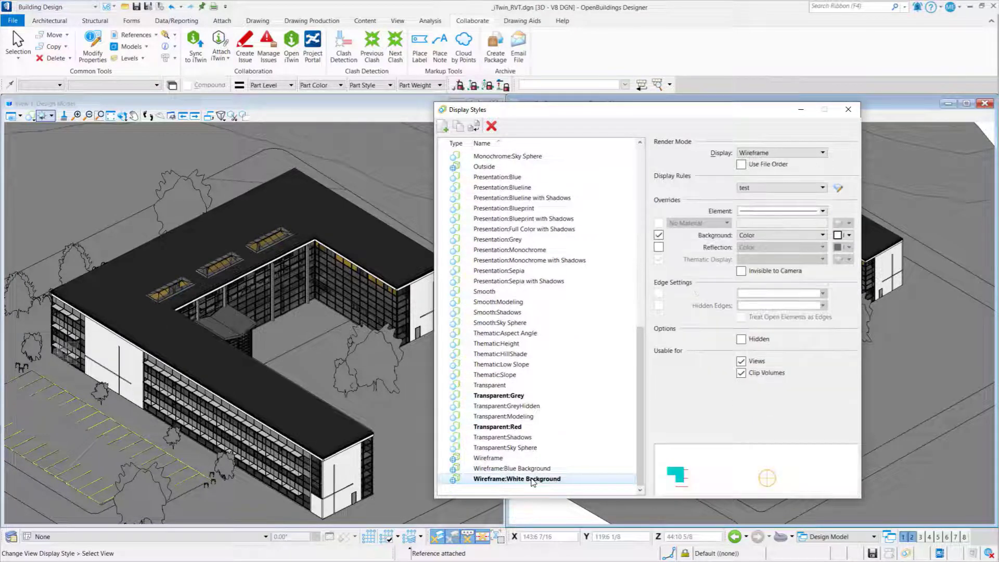
left_click(458, 126)
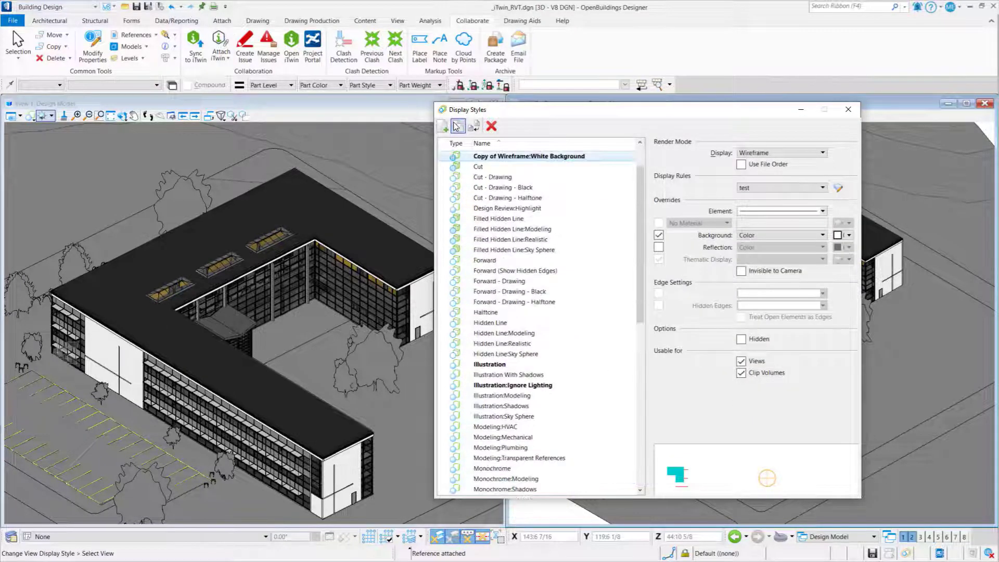
Rename the copied display style as _iTwin Ref Wireframe:White Background
left_click(523, 158)
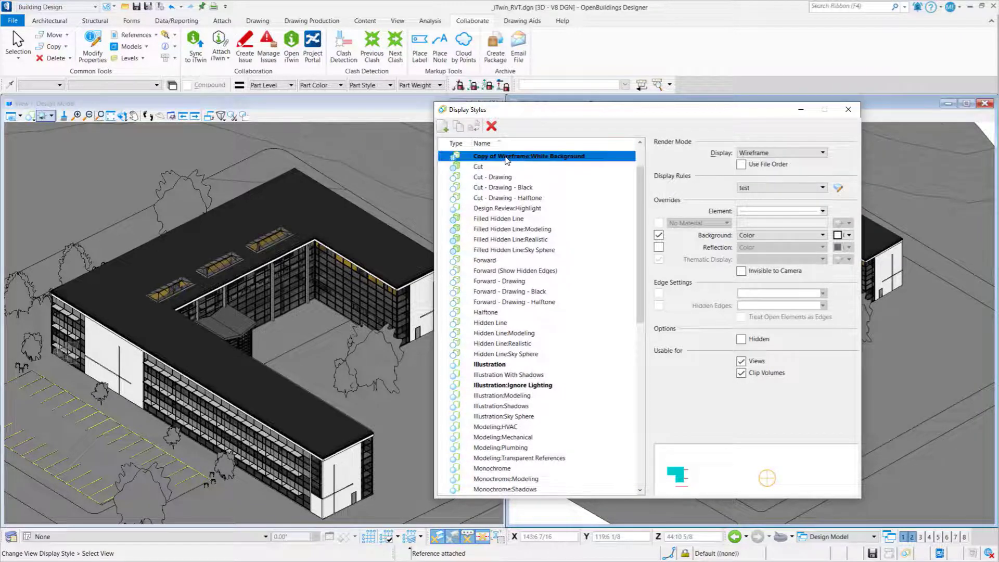
left_click(499, 158)
left_click(499, 157)
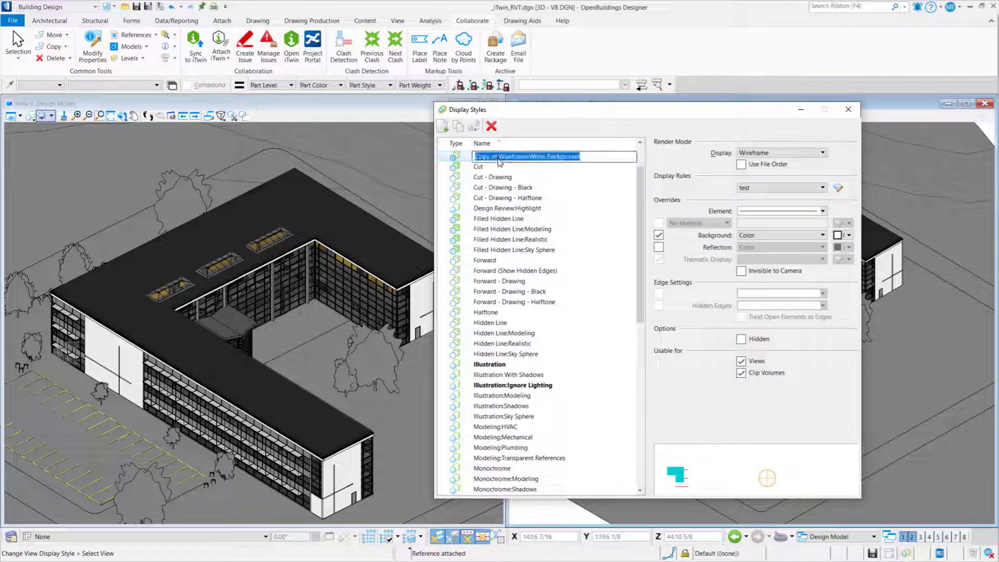
left_click_drag(498, 157, 474, 156)
type("_(T")
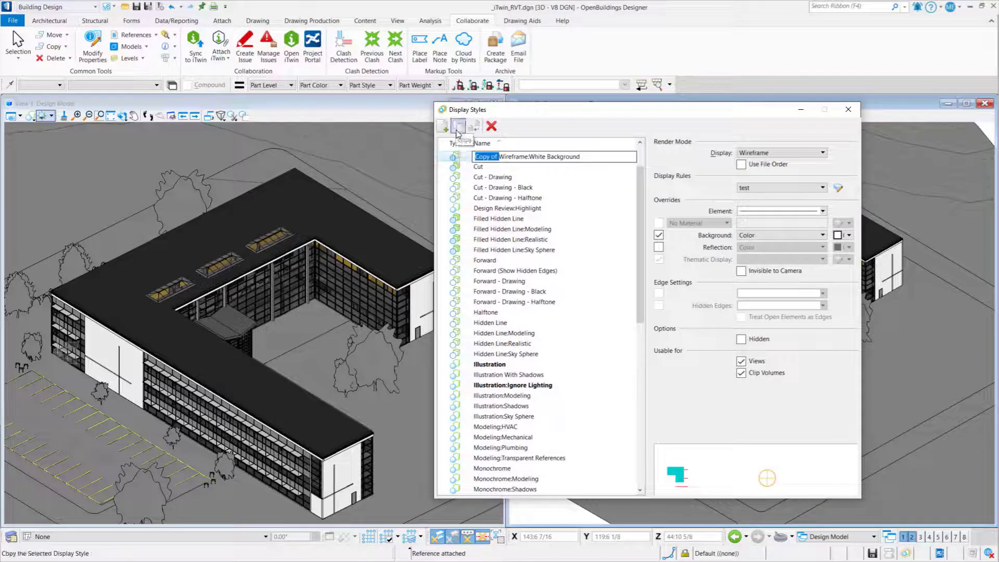
type("win")
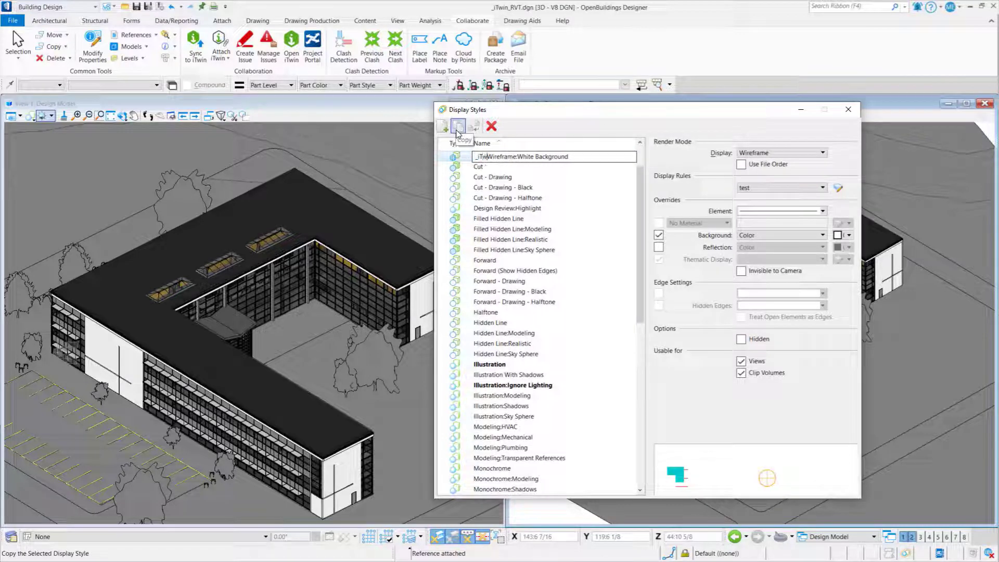
type(":")
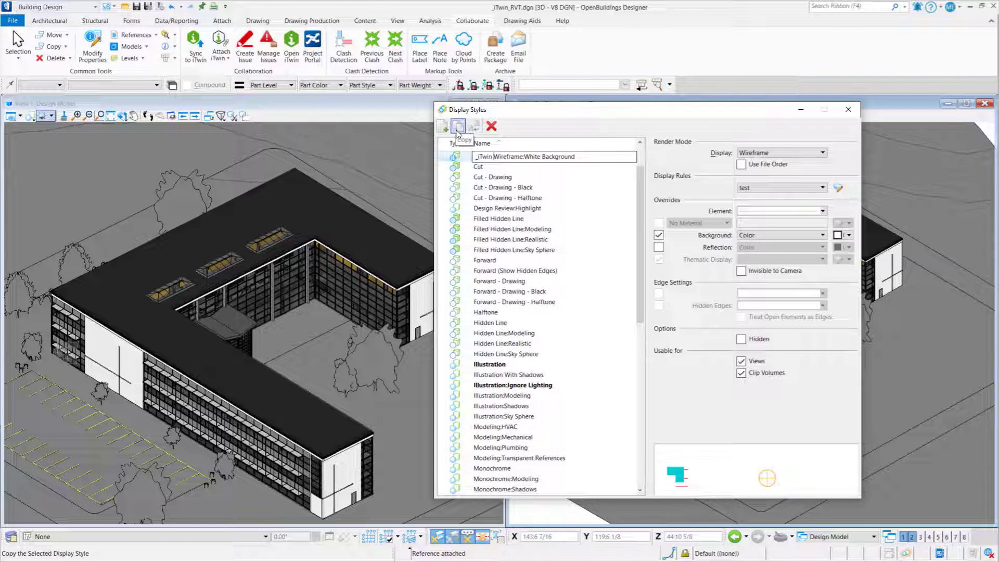
type("Ref")
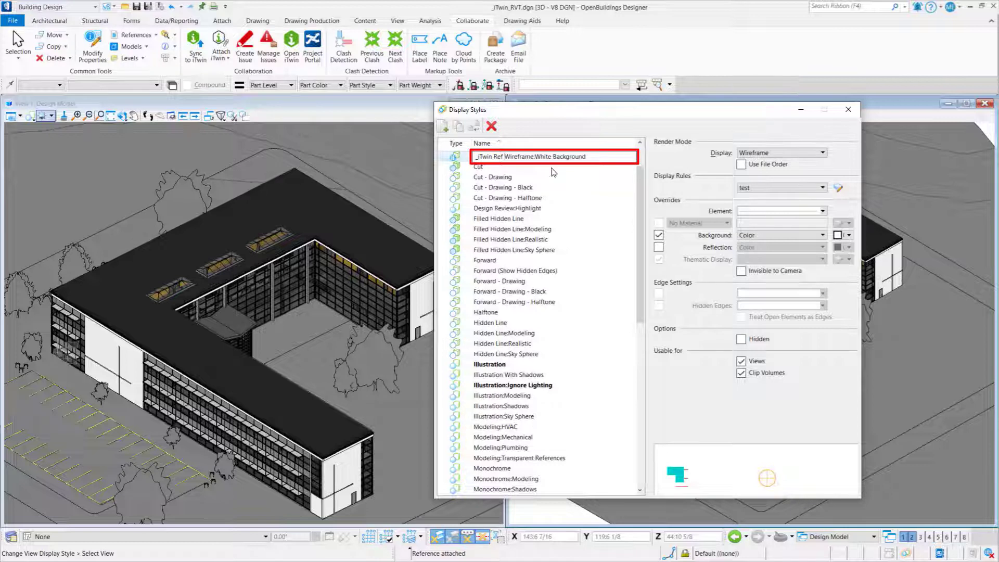
Create a new display rule set named Stairs for the _iTwin Ref Wireframe:White Background style
left_click(760, 189)
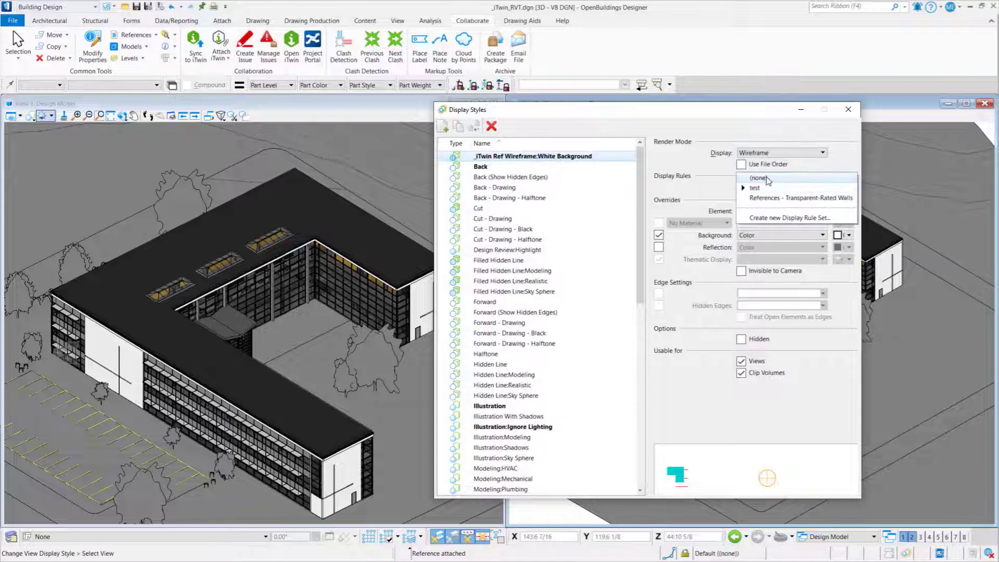
left_click(777, 227)
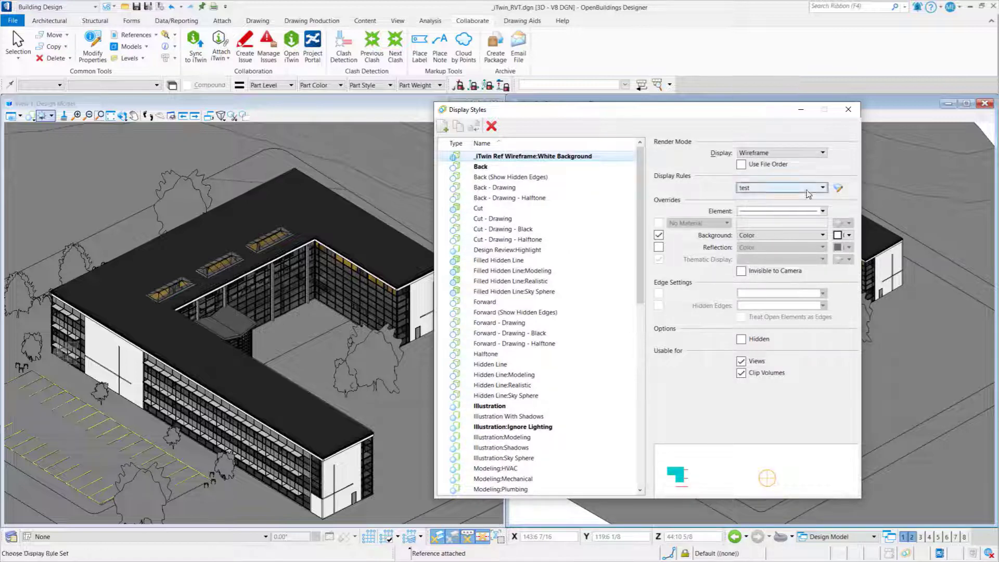
left_click(779, 190)
left_click(806, 218)
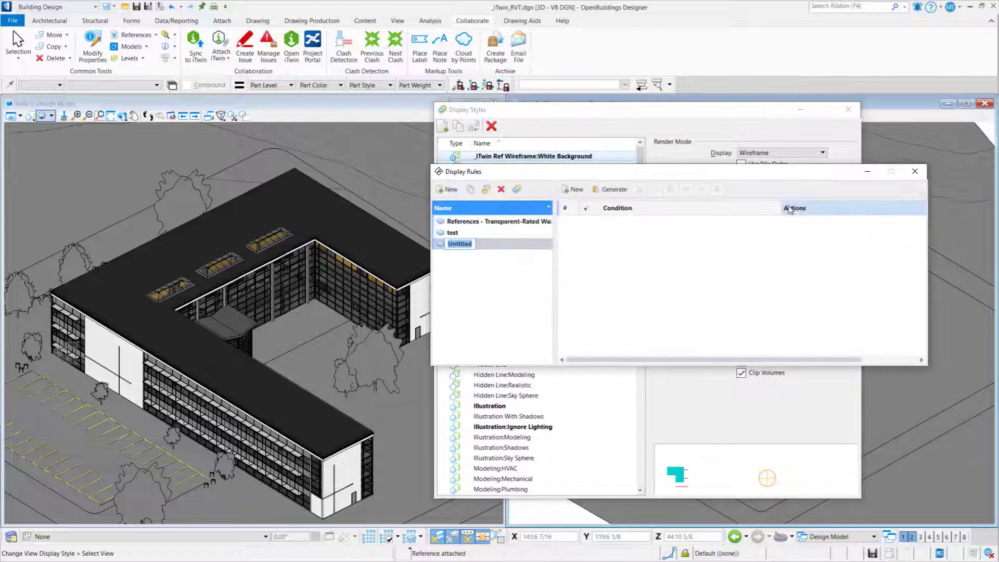
type("S")
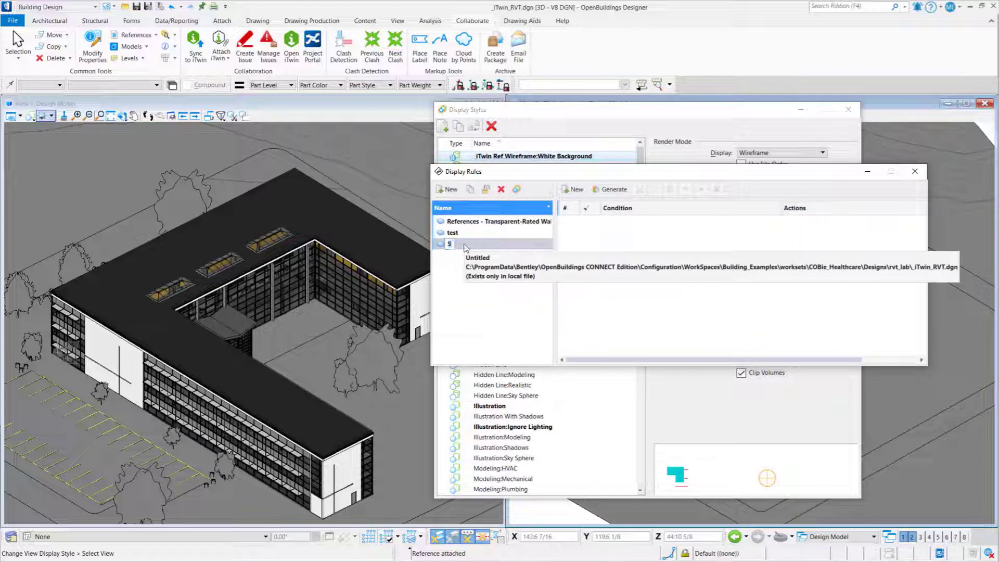
type("tairs")
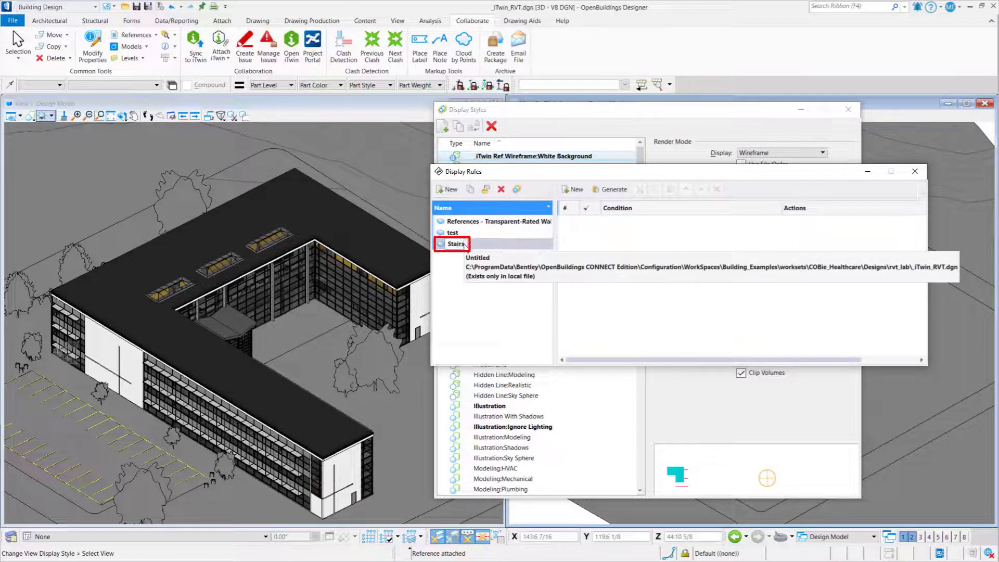
key("Return")
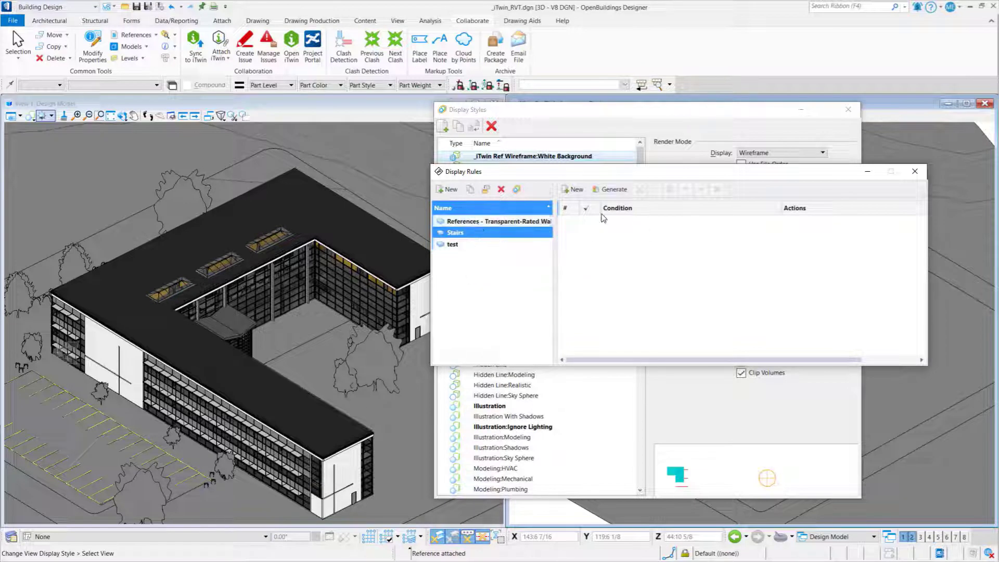
Add a rule to the Stairs set and base its condition on the Stair element's Actual Number of Risers property
left_click(574, 190)
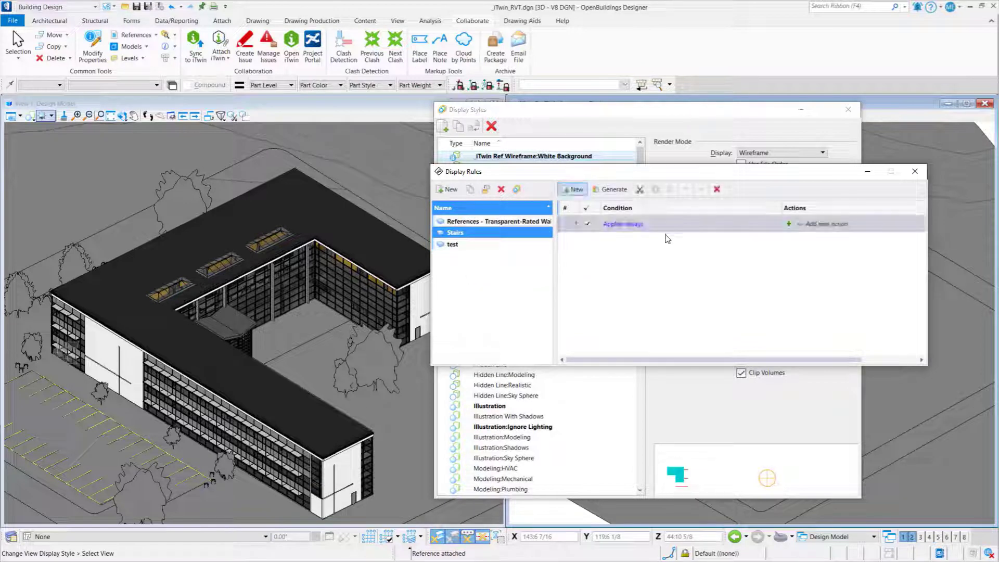
left_click(613, 226)
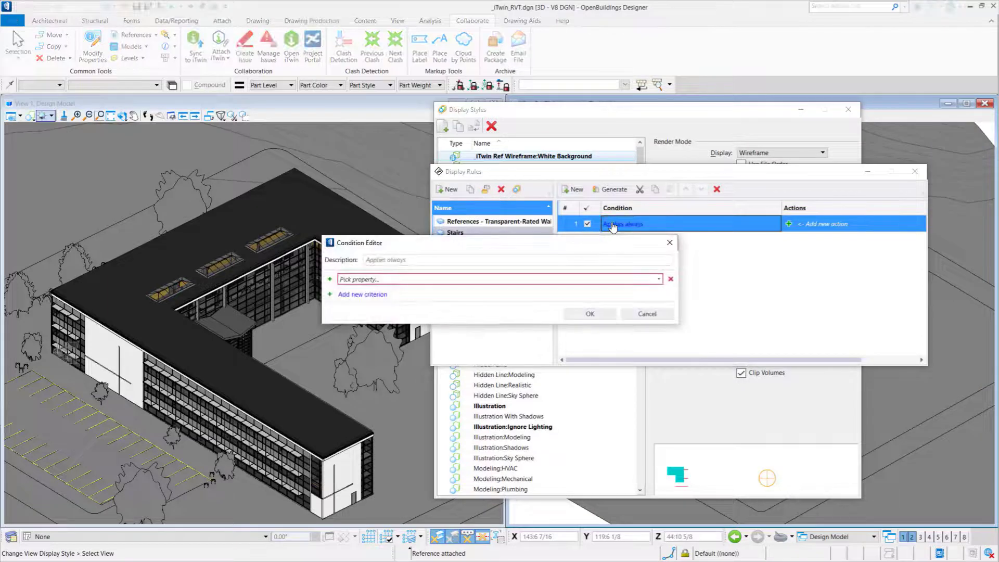
left_click(354, 280)
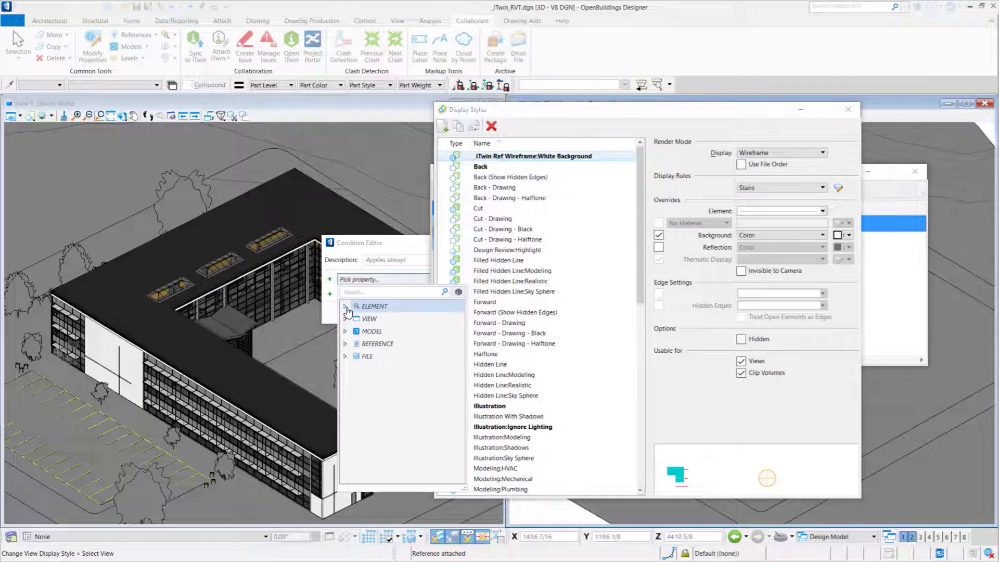
left_click(345, 307)
scroll(410, 422, "down", 3)
scroll(410, 423, "down", 10)
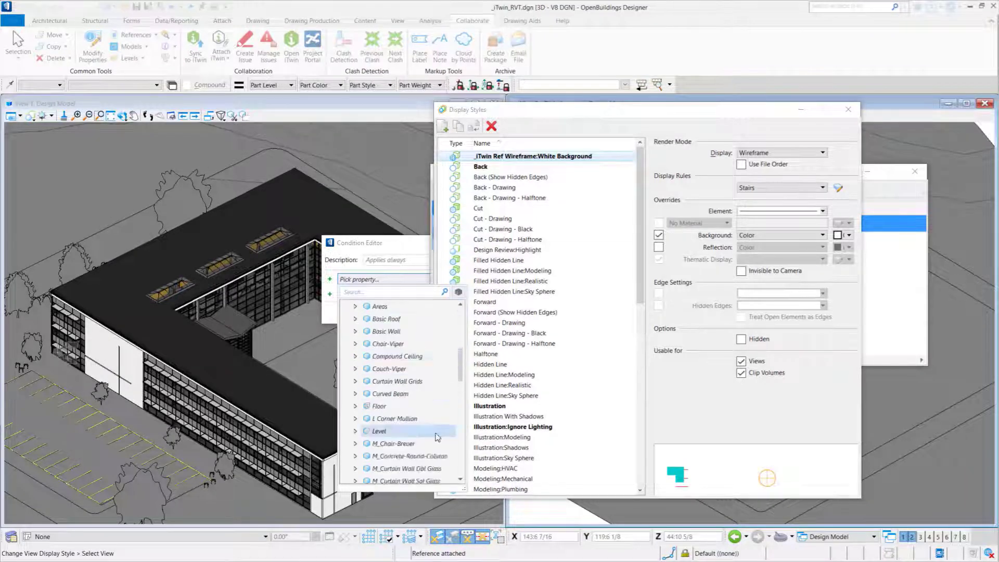
scroll(418, 424, "down", 3)
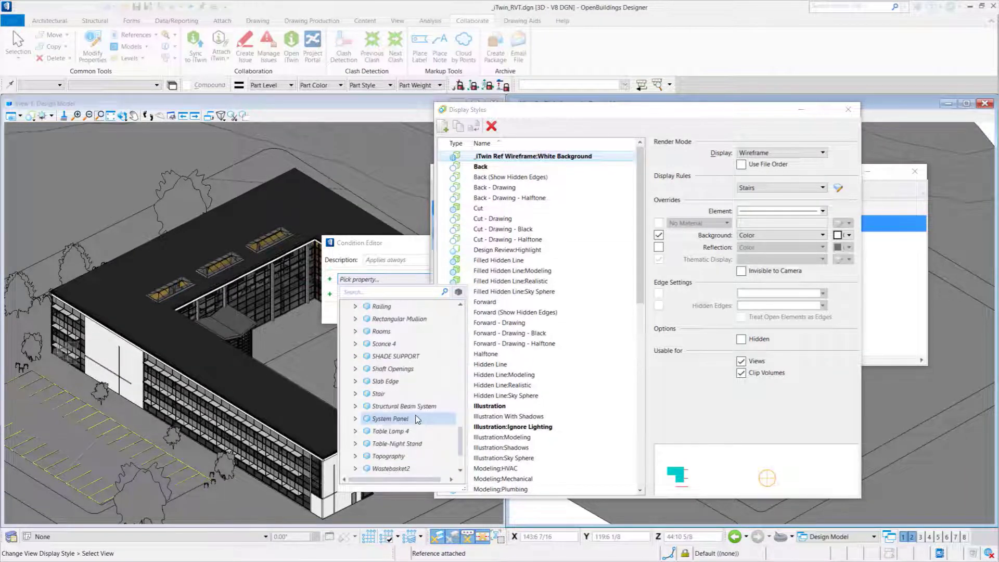
left_click(356, 394)
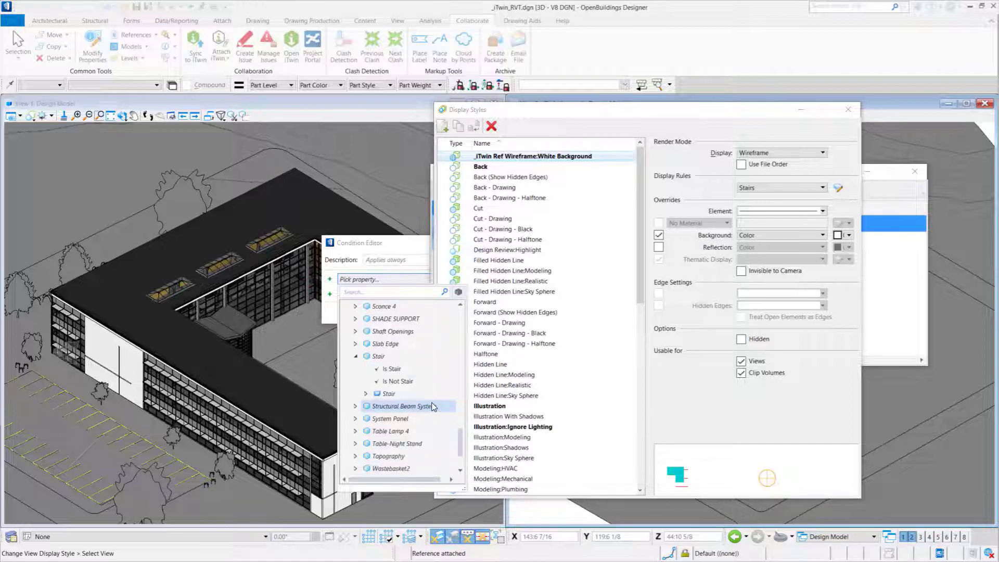
left_click(366, 394)
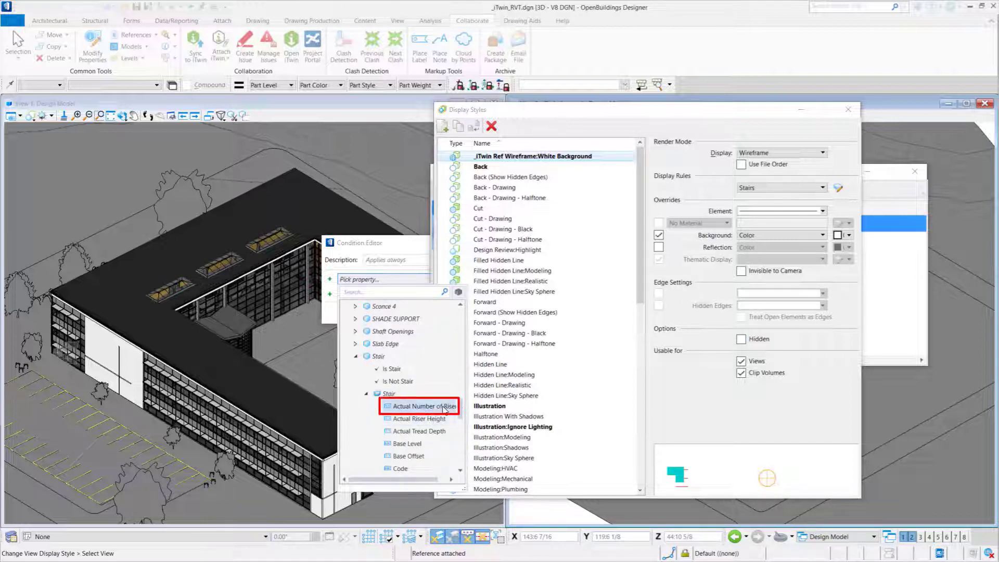
left_click(424, 407)
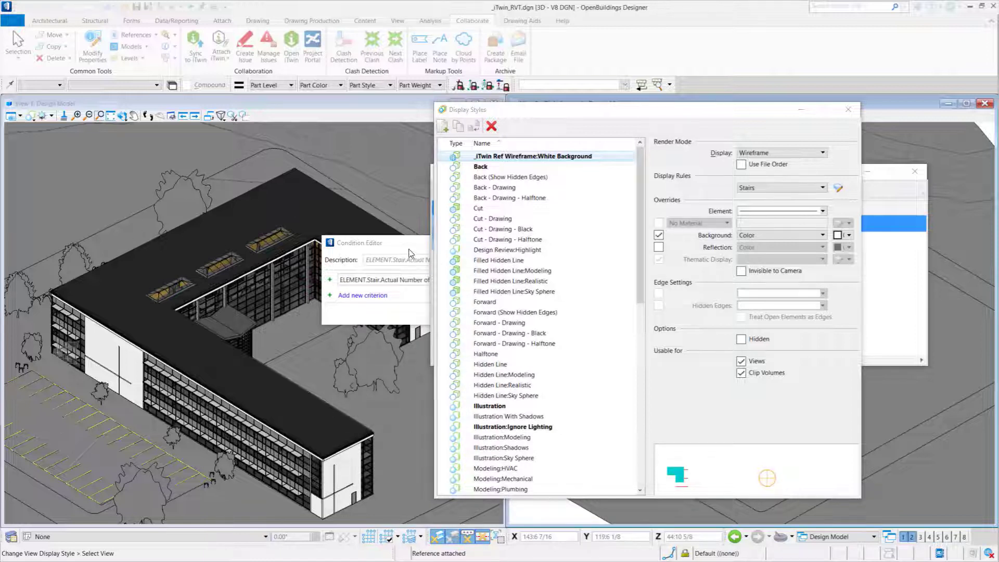
Set the riser condition to not equal (<>) 6 and accept it
left_click(536, 280)
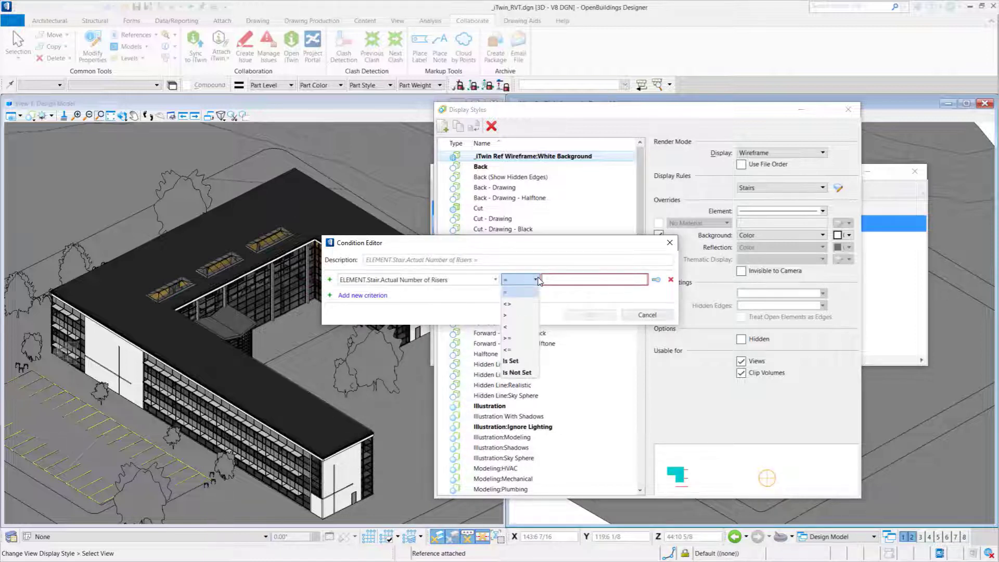
left_click(507, 304)
left_click(559, 280)
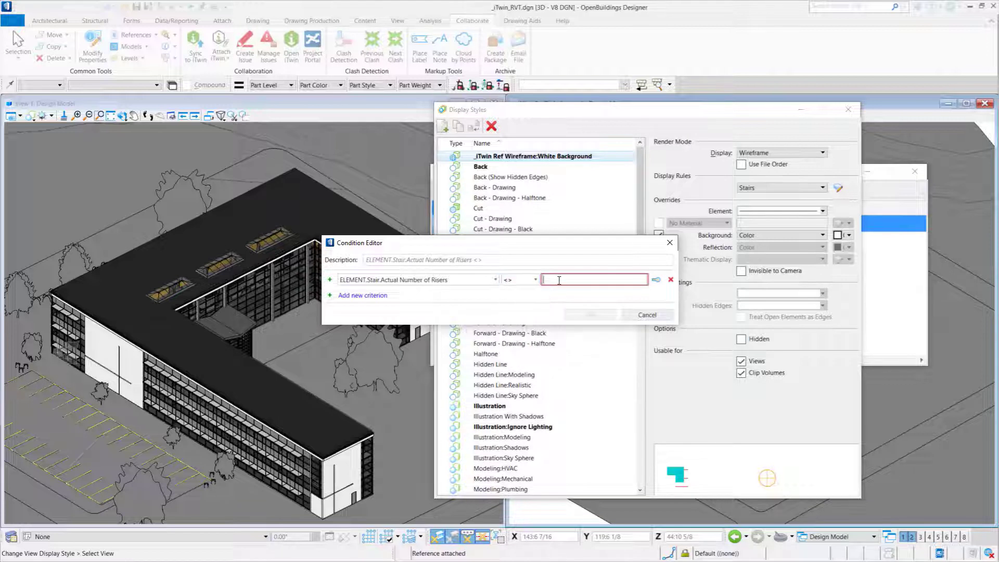
type("6")
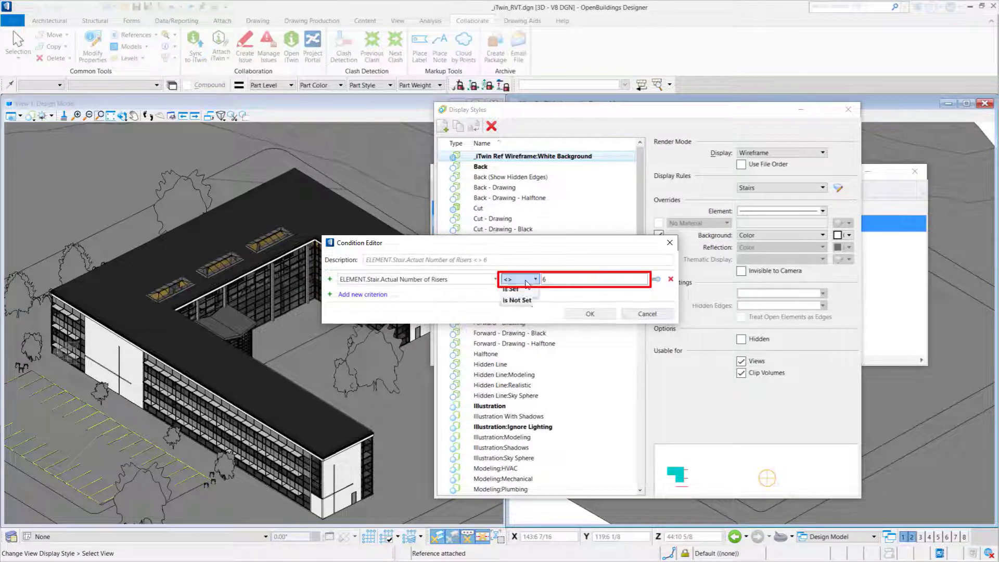
left_click(528, 283)
left_click(520, 304)
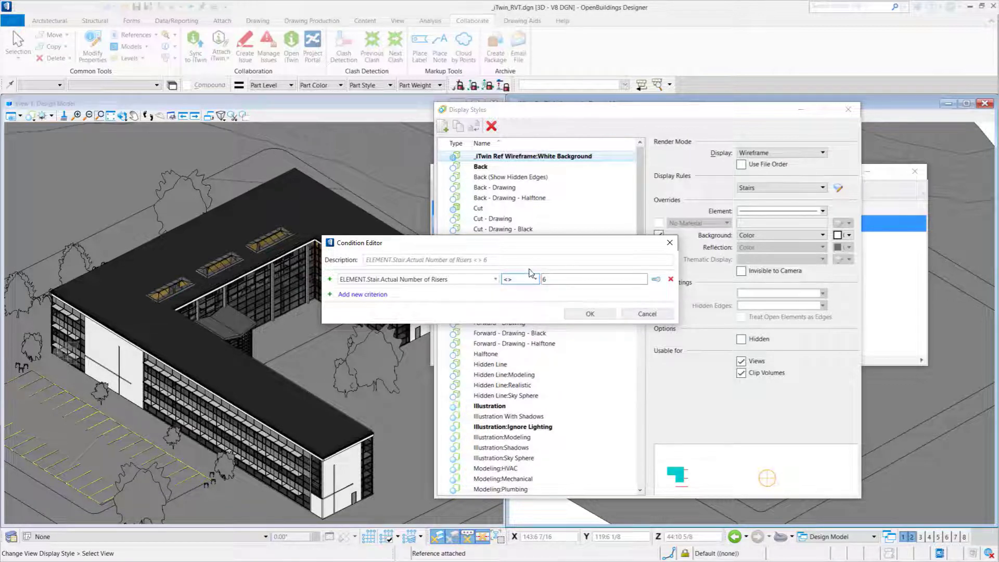
left_click(590, 314)
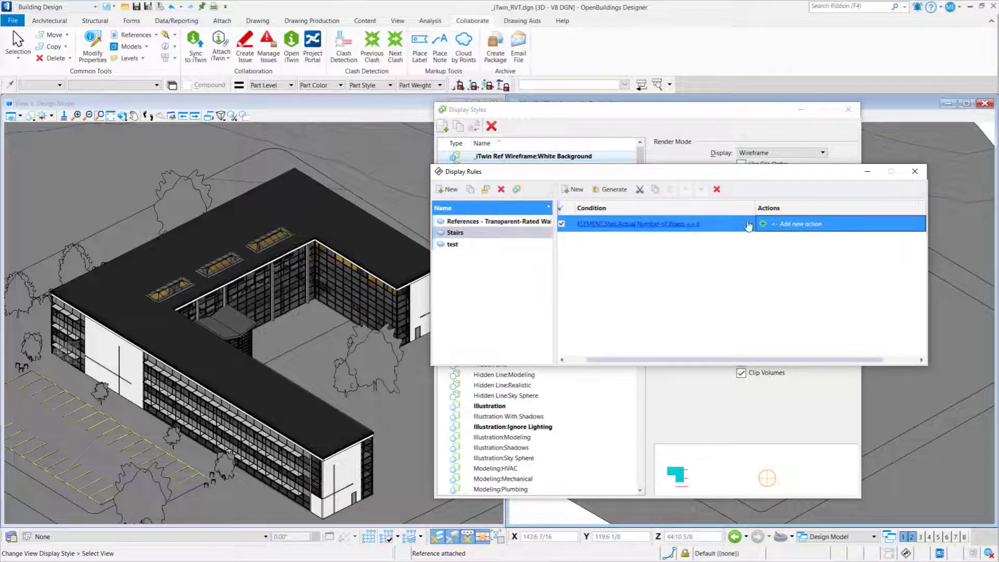
Give the riser-condition rule a Symbology Overrides action with color 5 (magenta)
left_click(763, 225)
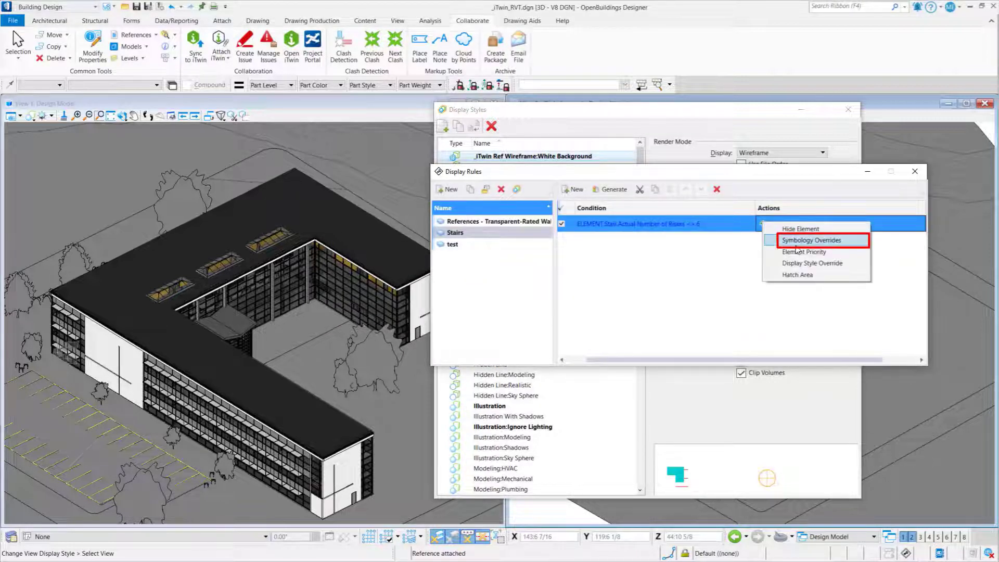
left_click(785, 240)
left_click(775, 224)
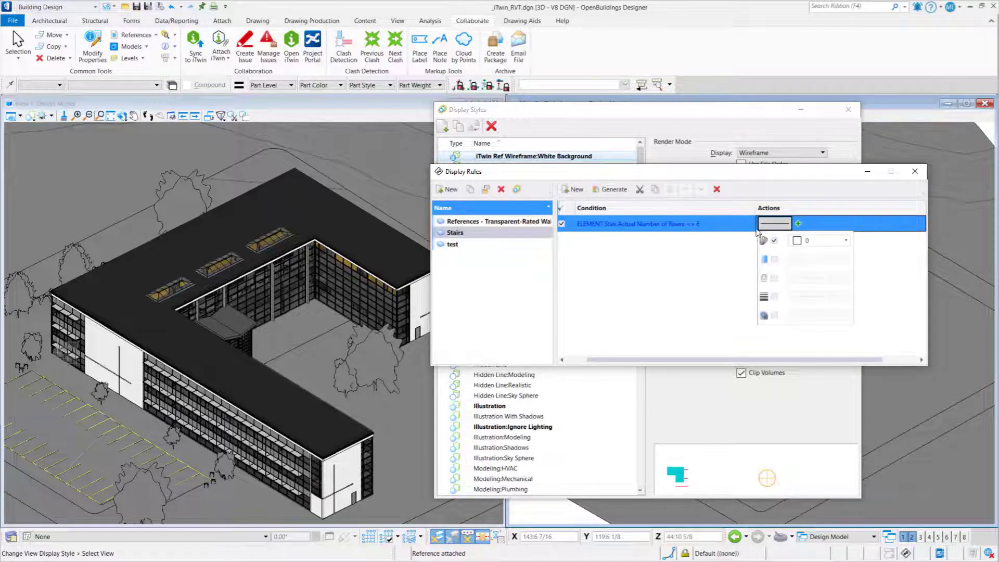
left_click(809, 244)
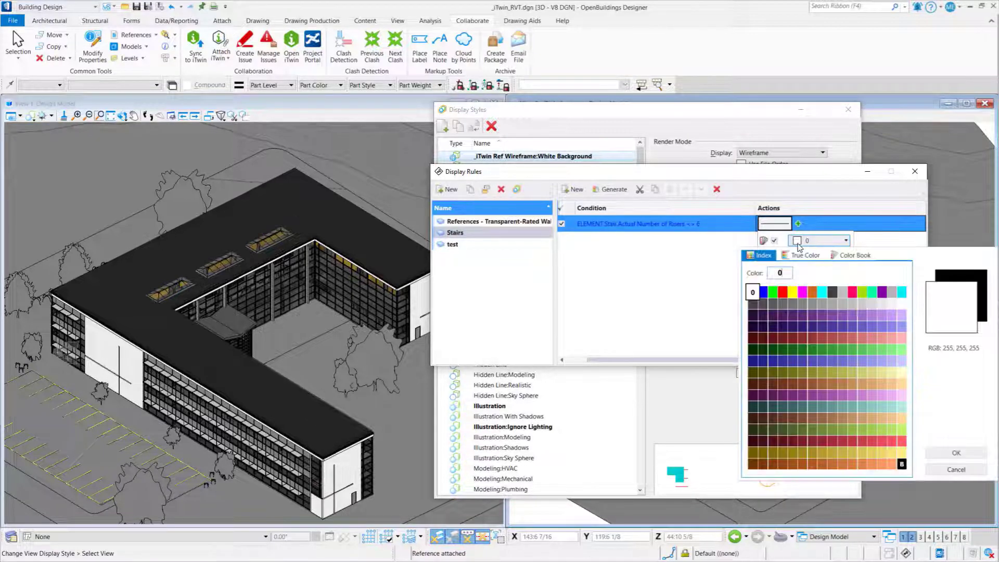
left_click(799, 293)
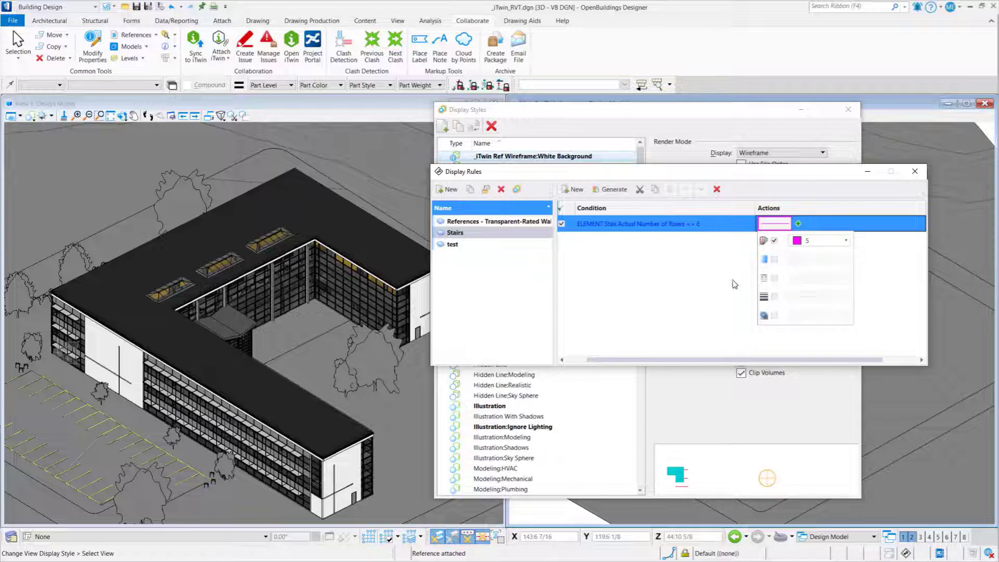
left_click(696, 285)
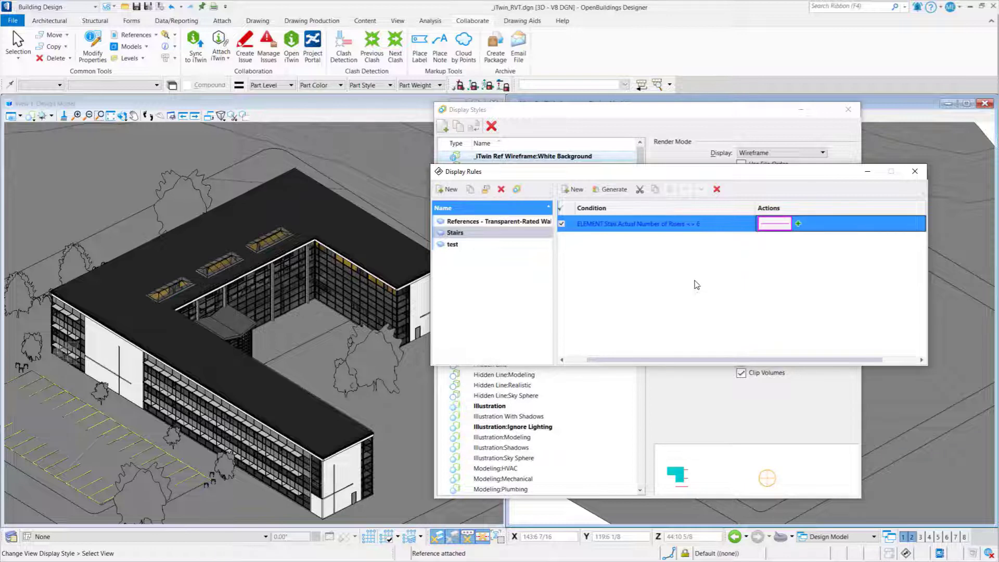
Add a second rule that always applies, with a Symbology Overrides action using gray color 27
left_click(573, 190)
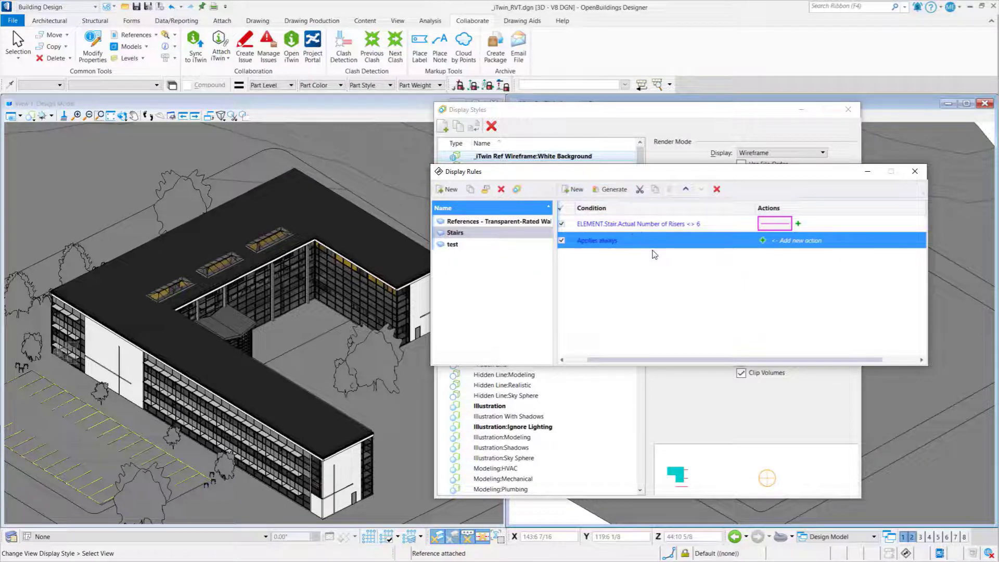
left_click(763, 241)
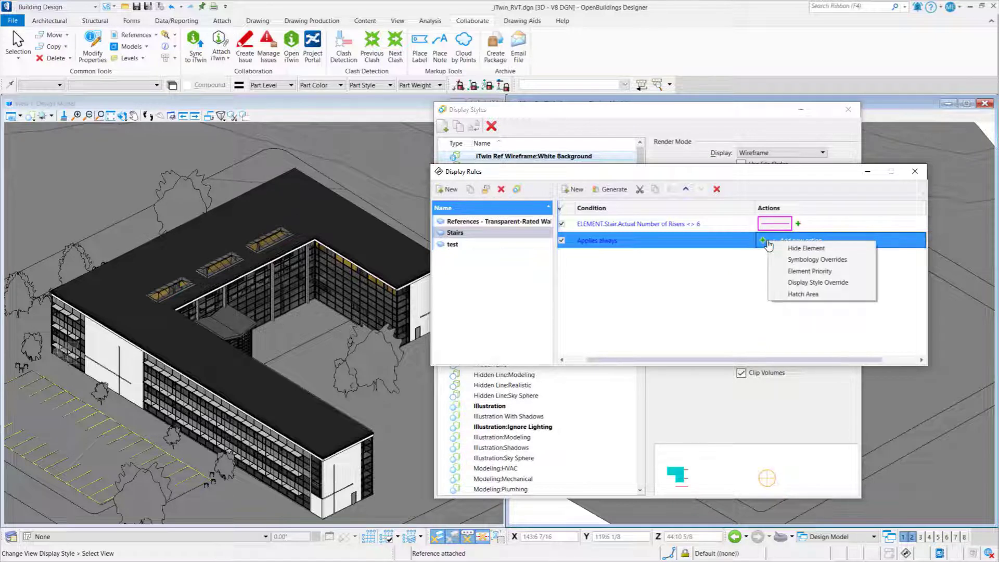
left_click(779, 259)
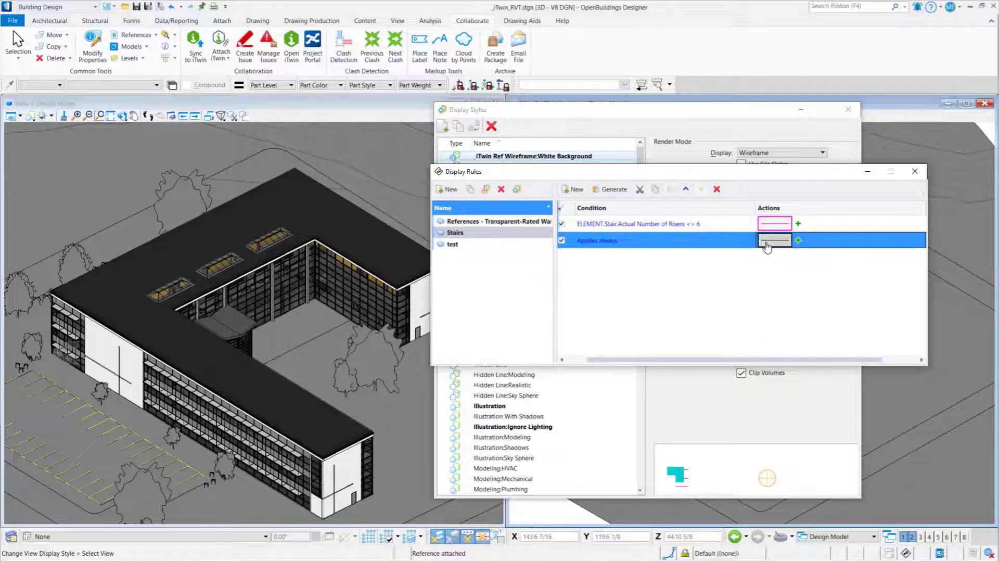
left_click(773, 240)
left_click(817, 261)
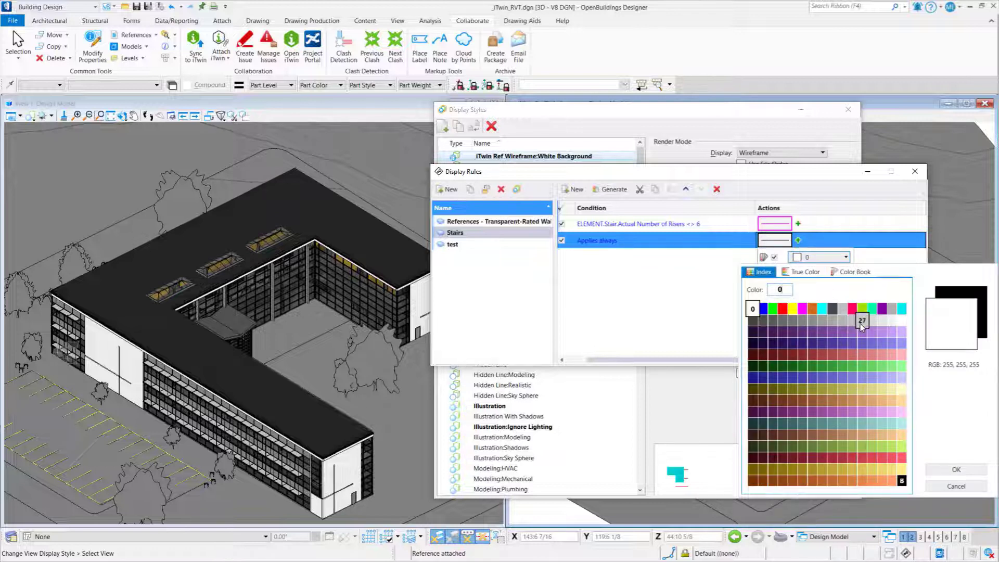
left_click(860, 324)
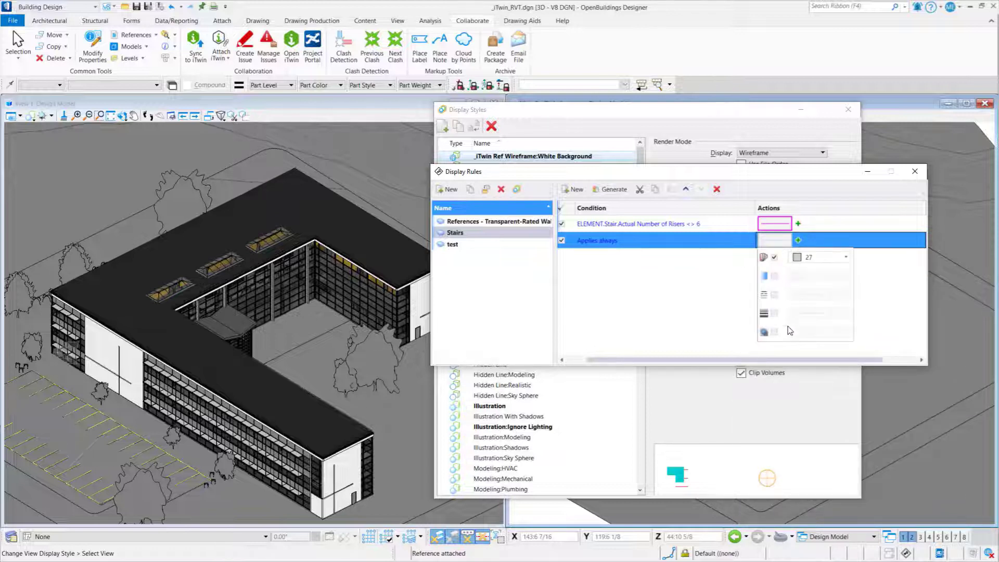
Enable a transparency override in the always-applied rule's symbology, raise its transparency, and close the display rules
left_click(775, 332)
left_click(802, 333)
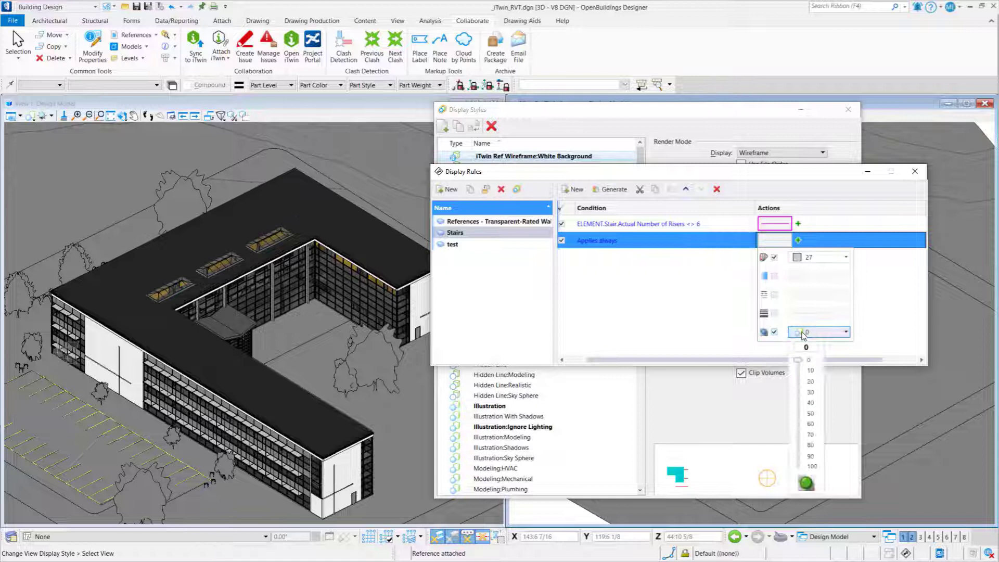
left_click(807, 397)
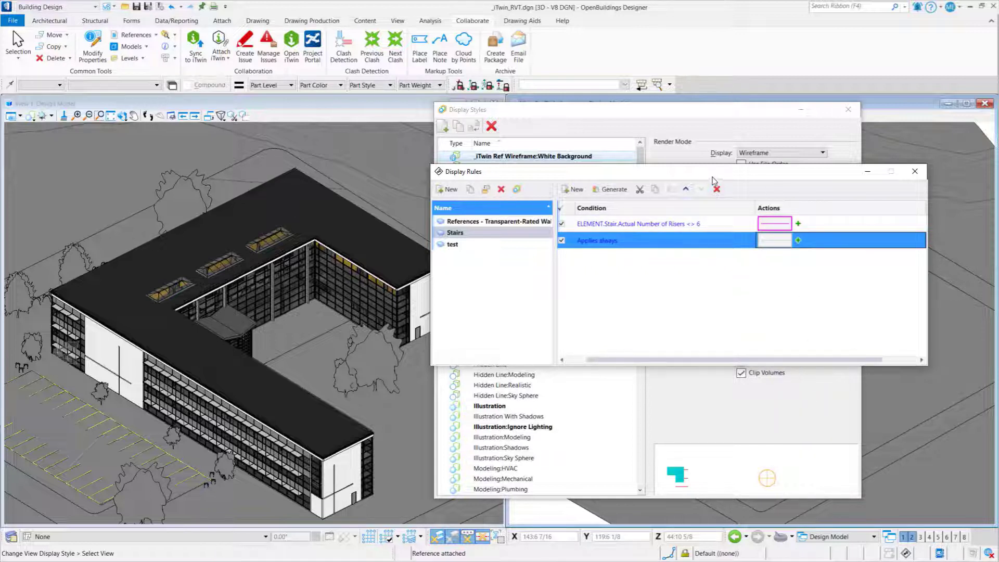
left_click(915, 171)
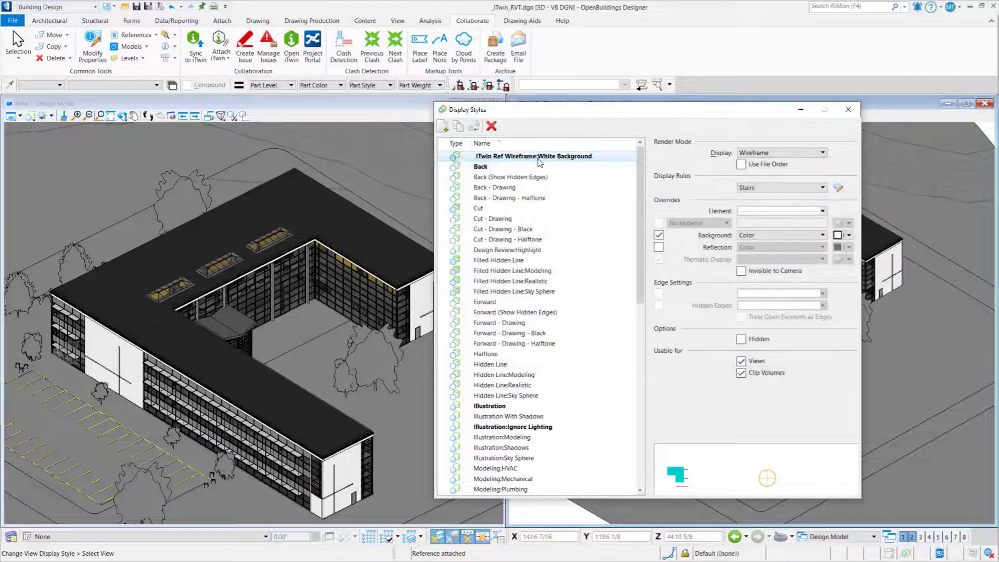
Assign the Stairs rule set to the _iTwin Ref Wireframe:White Background style and close the display styles
left_click(788, 188)
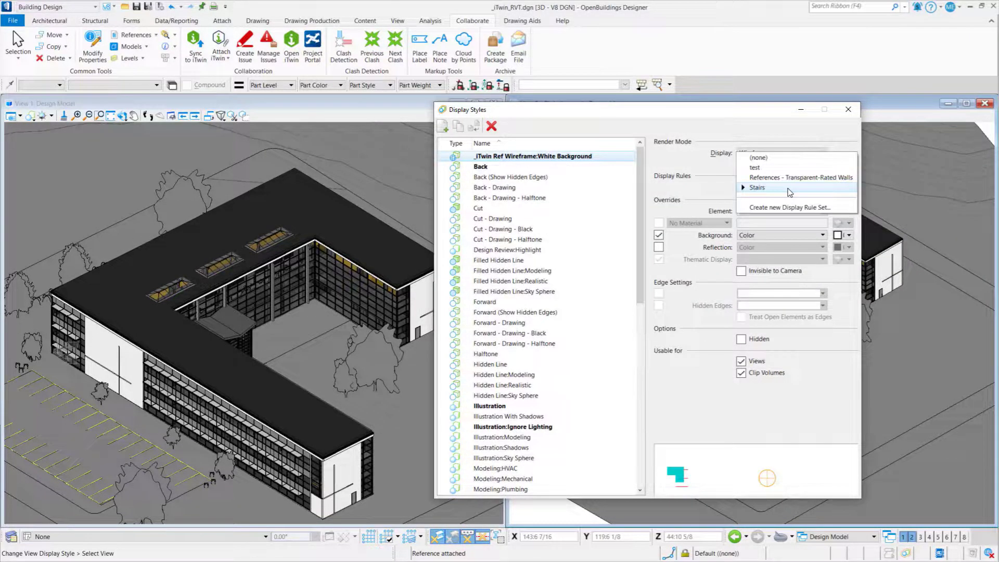
left_click(789, 190)
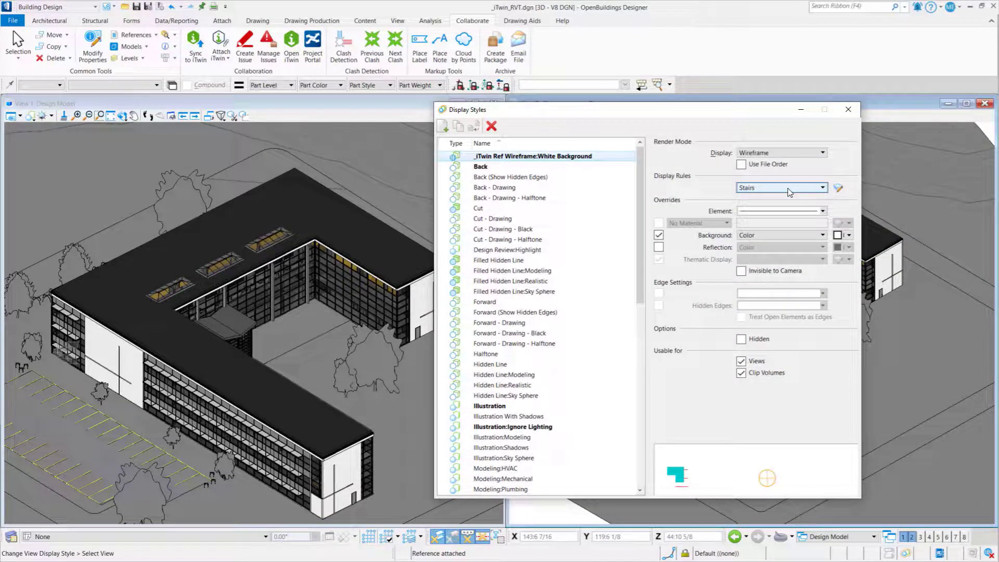
left_click(849, 109)
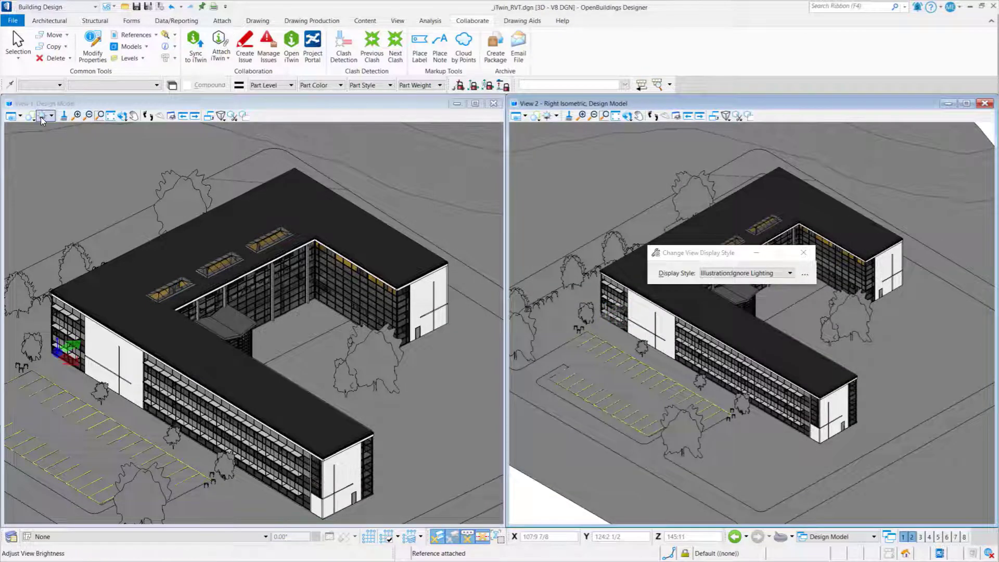
Apply the _iTwin Ref Wireframe:White Background display style to View 1
left_click(750, 273)
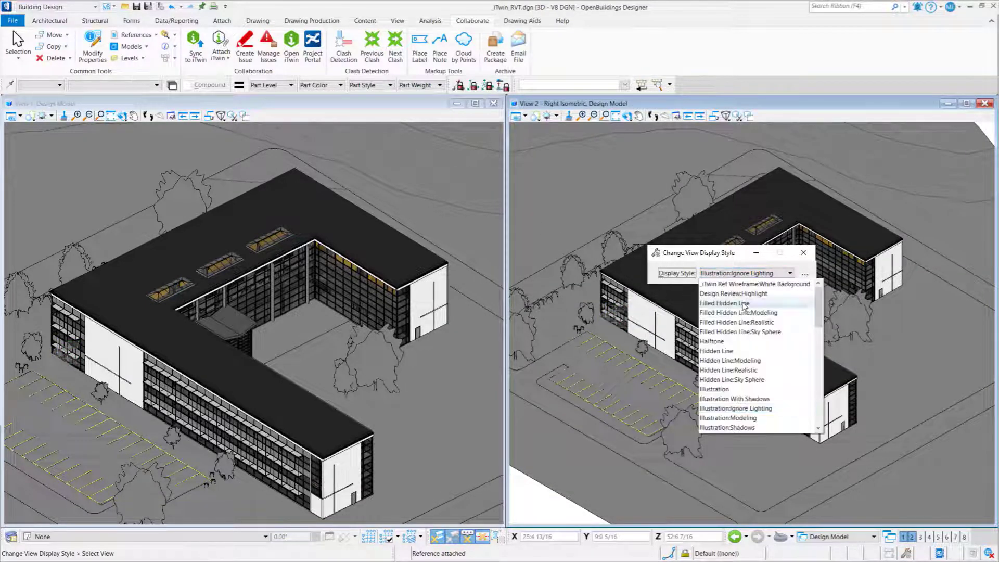
left_click(753, 284)
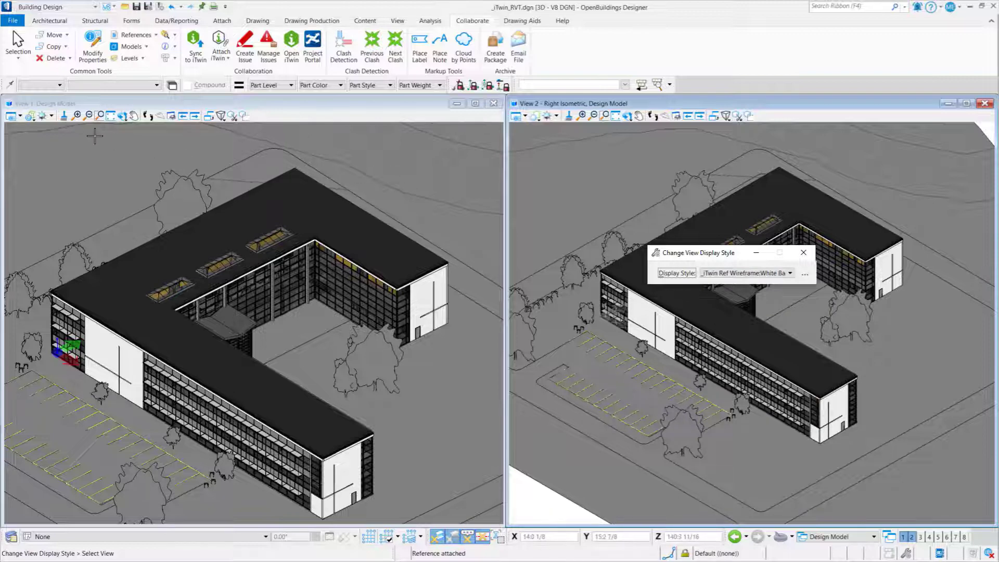
left_click(62, 117)
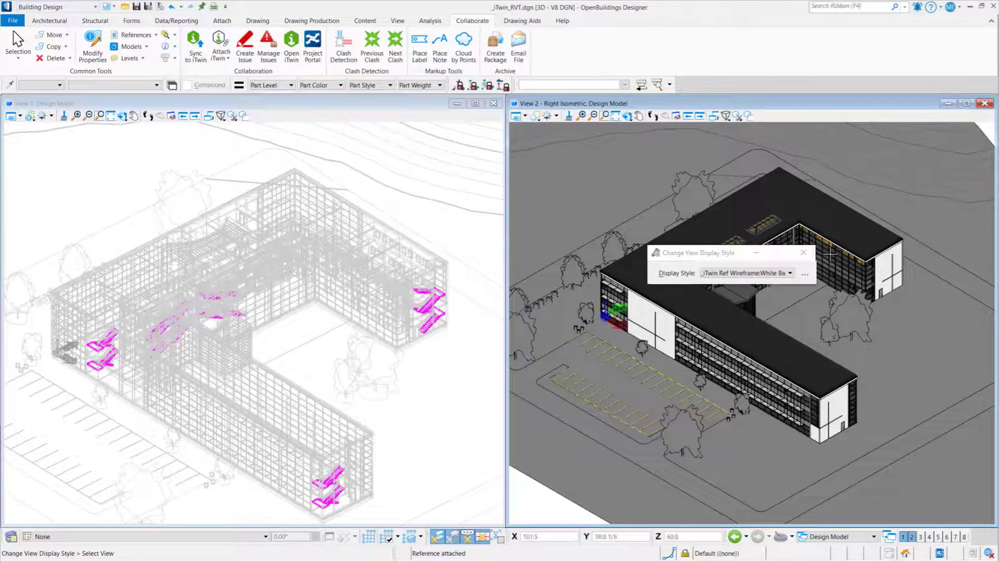
Add a Hide Element action to the Stairs set's always-applied rule, toggle its element visibility, and update View 1
left_click(805, 274)
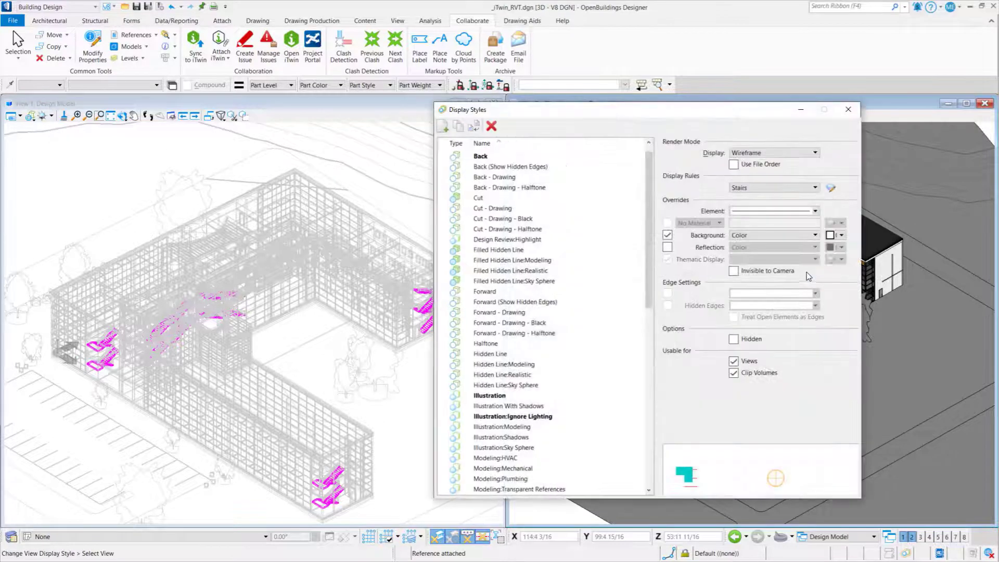
left_click(831, 188)
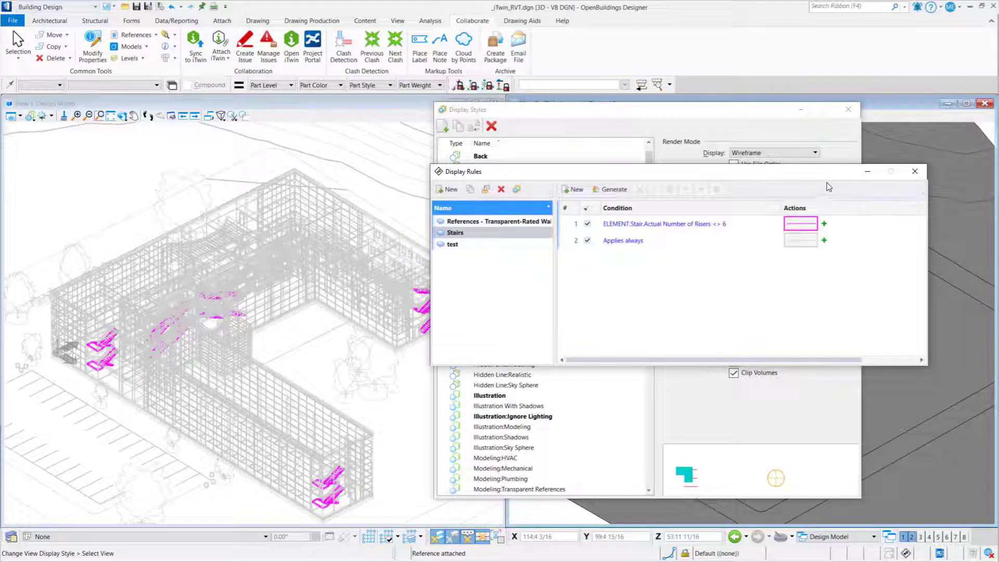
left_click(823, 244)
left_click(798, 241)
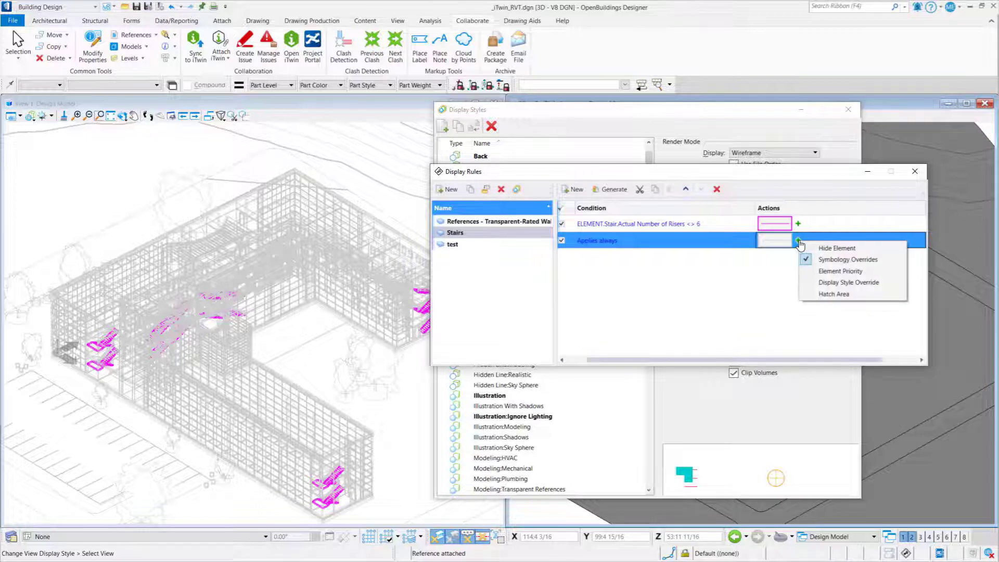
left_click(822, 246)
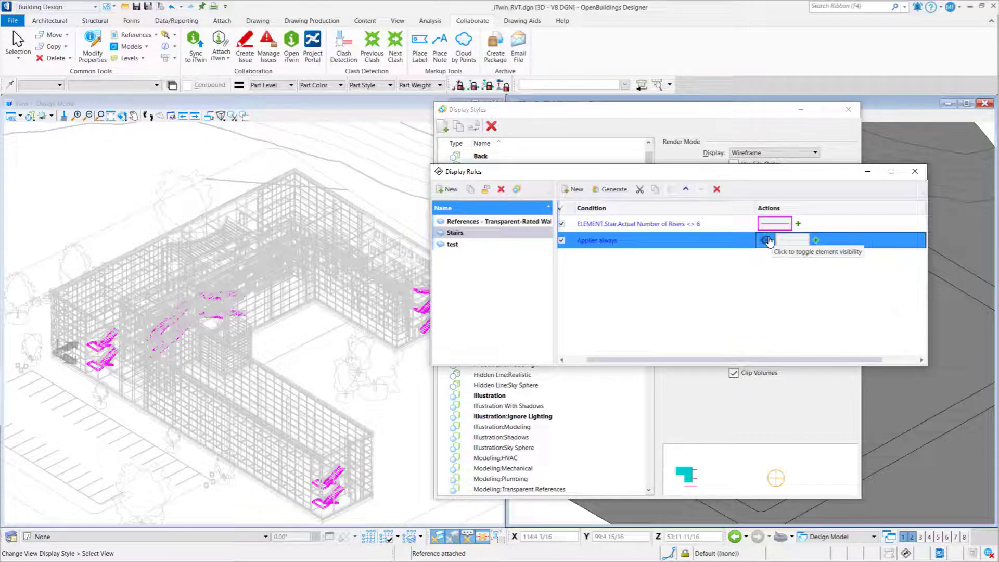
left_click(768, 241)
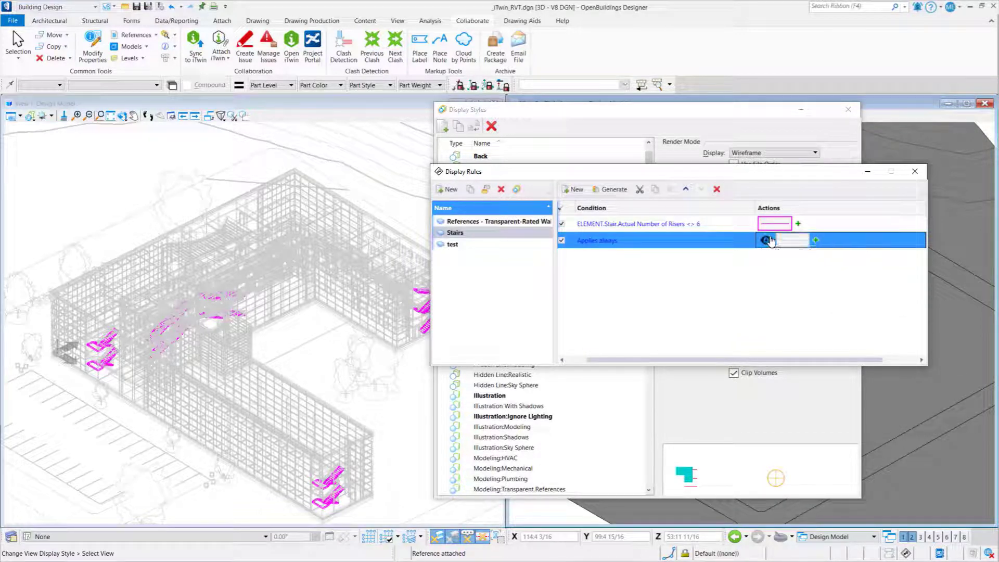
left_click(65, 118)
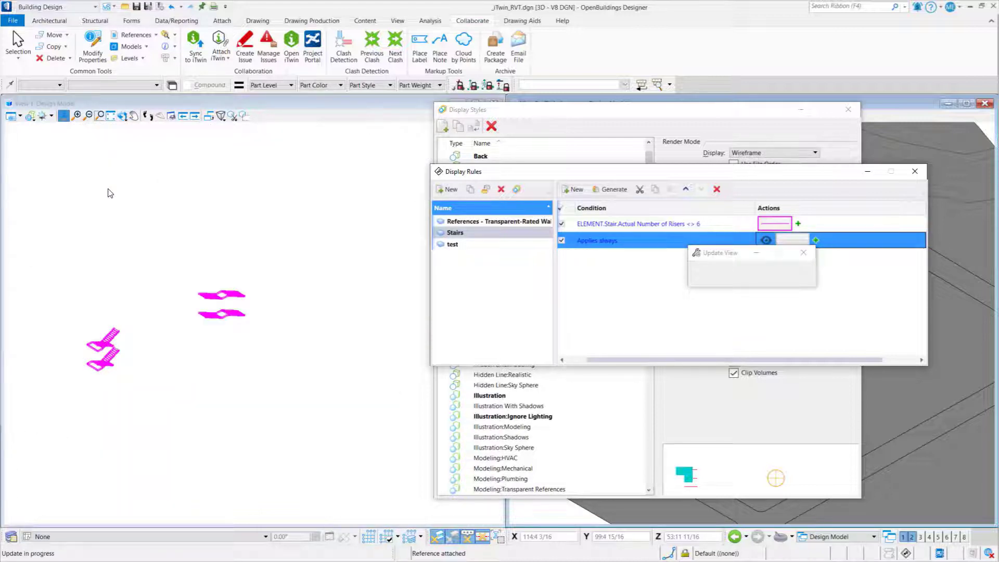